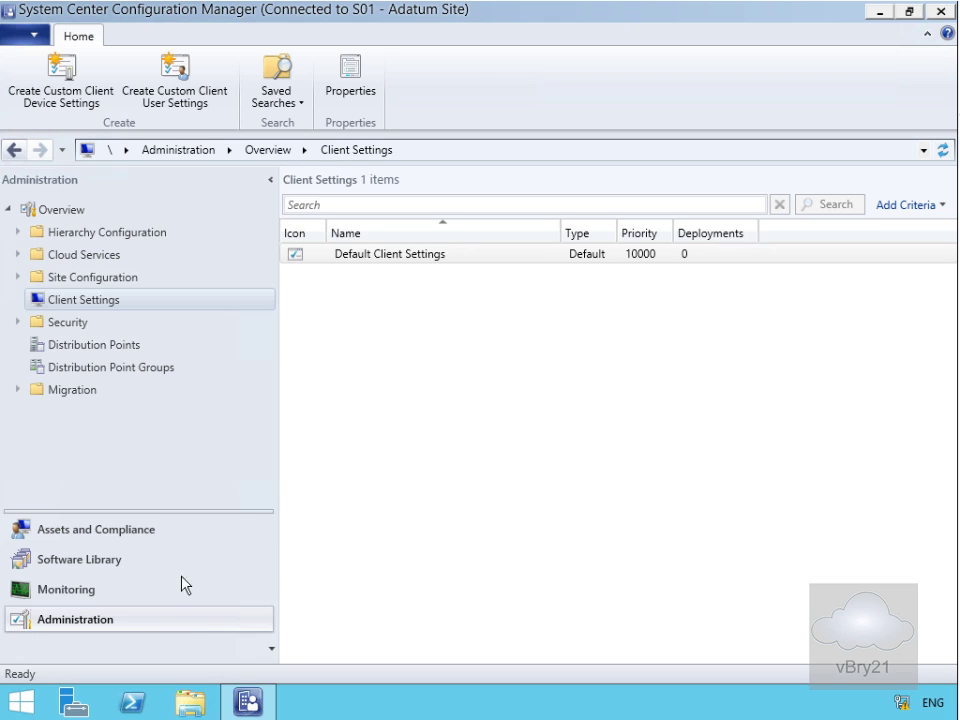
In Default Client Settings, confirm software metering is enabled with a 7-day collection schedule.
double_click(386, 258)
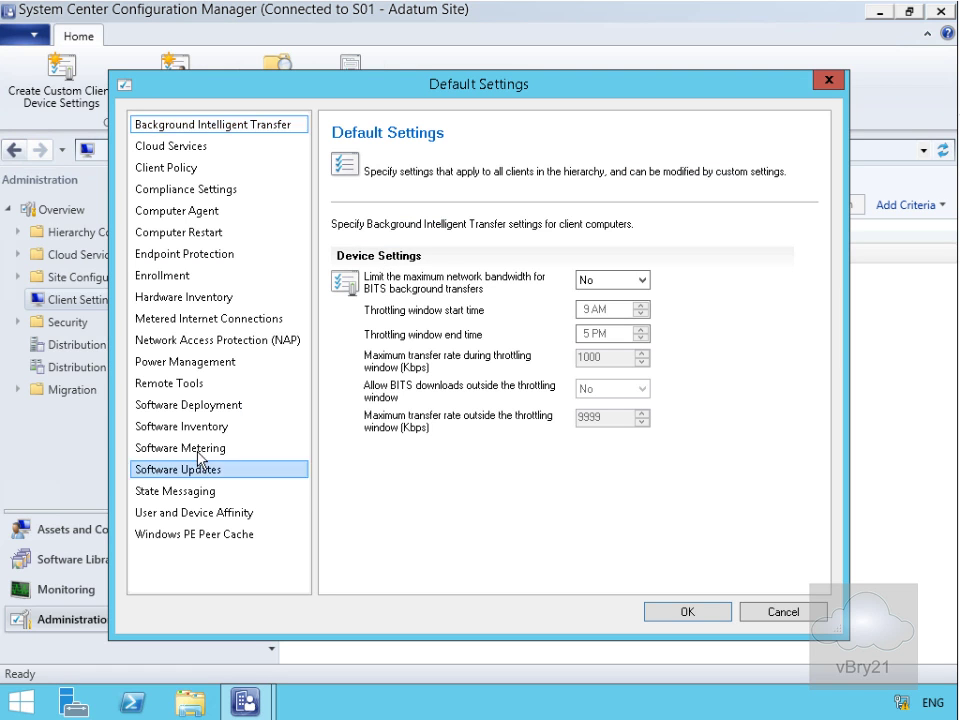
left_click(197, 449)
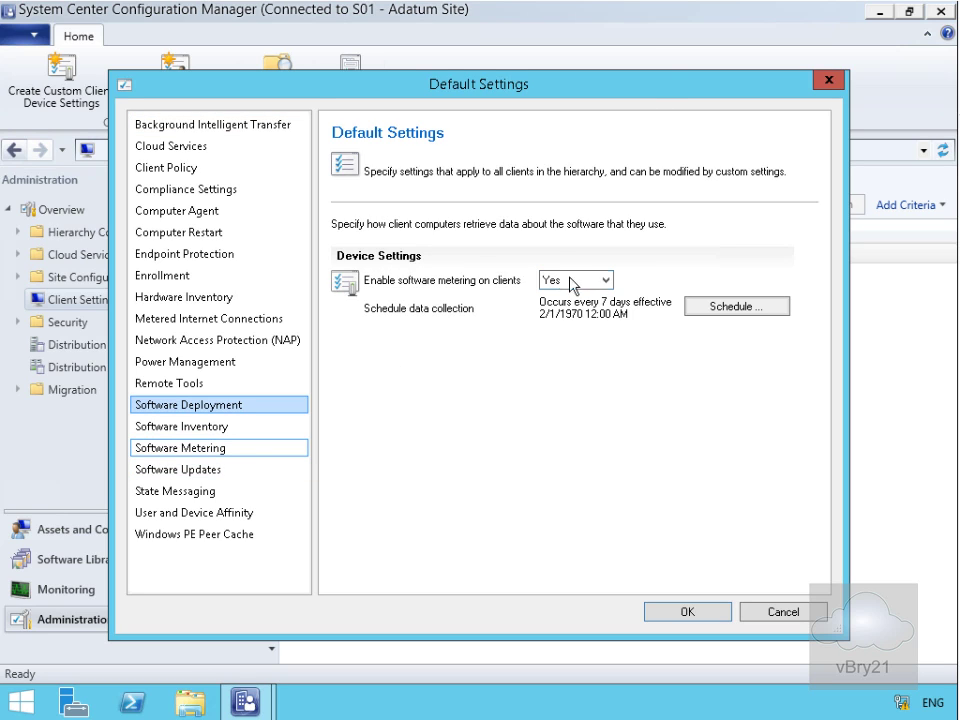
left_click(722, 310)
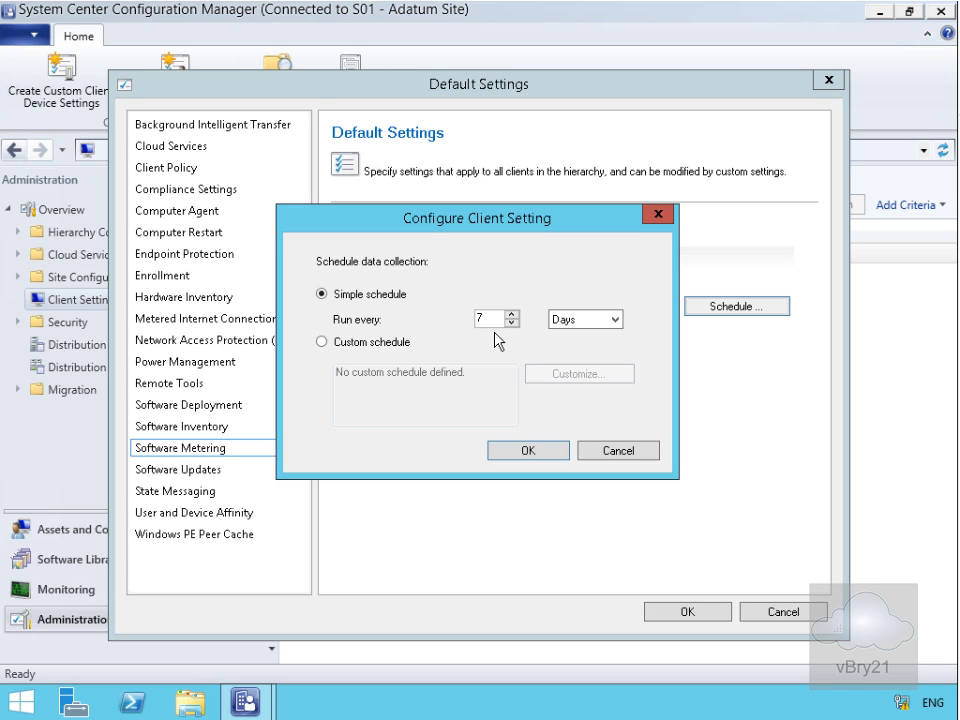
left_click(527, 455)
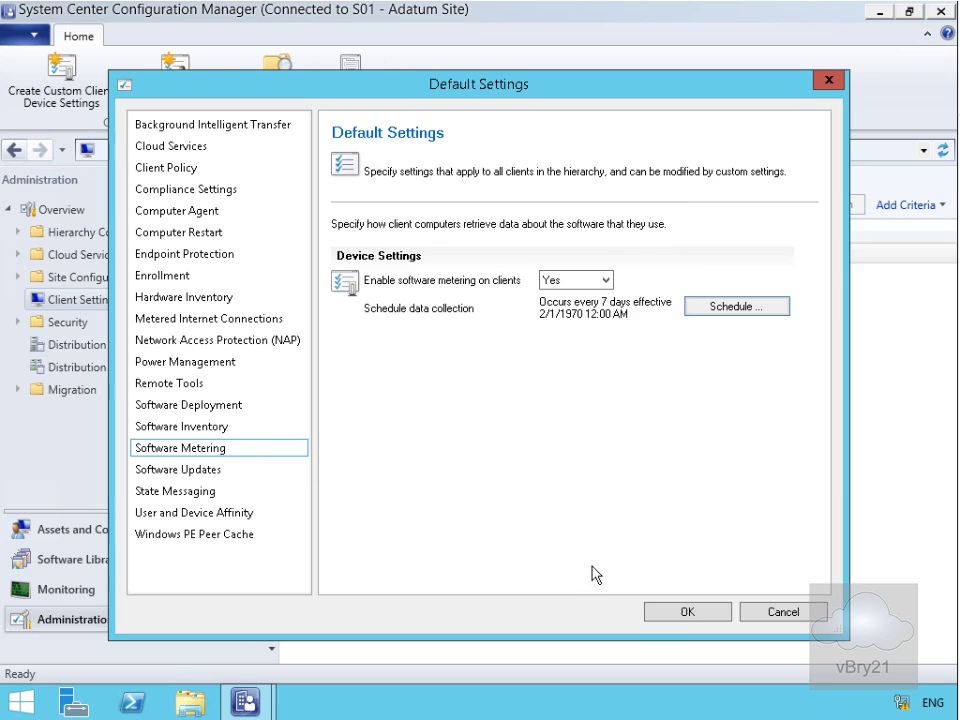
Show the 86 software metering rules under Assets and Compliance.
left_click(655, 610)
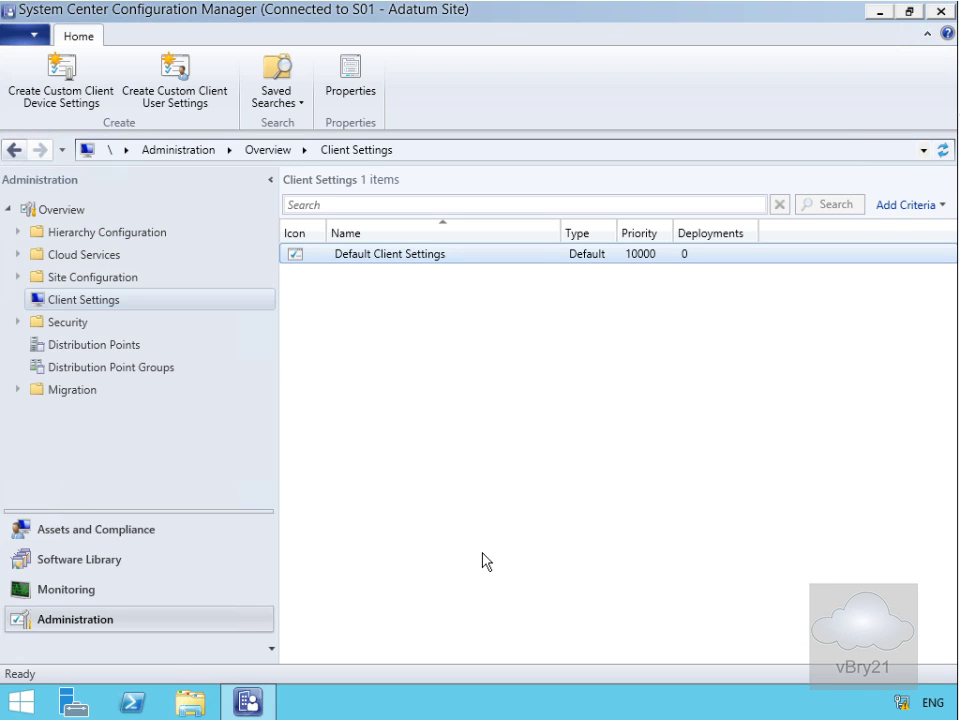
left_click(133, 535)
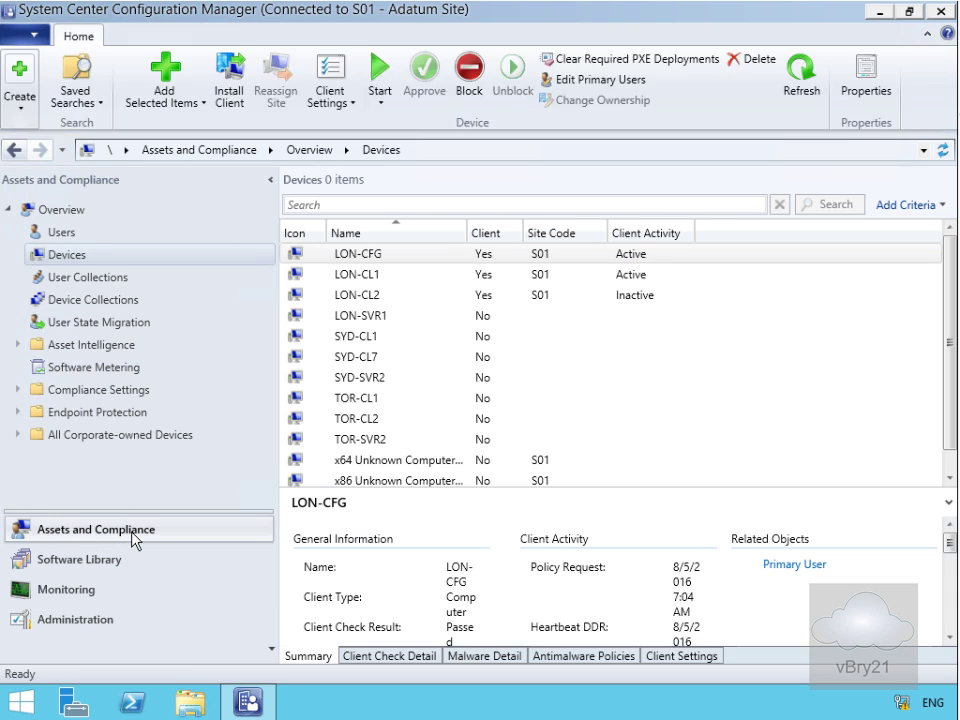
left_click(120, 377)
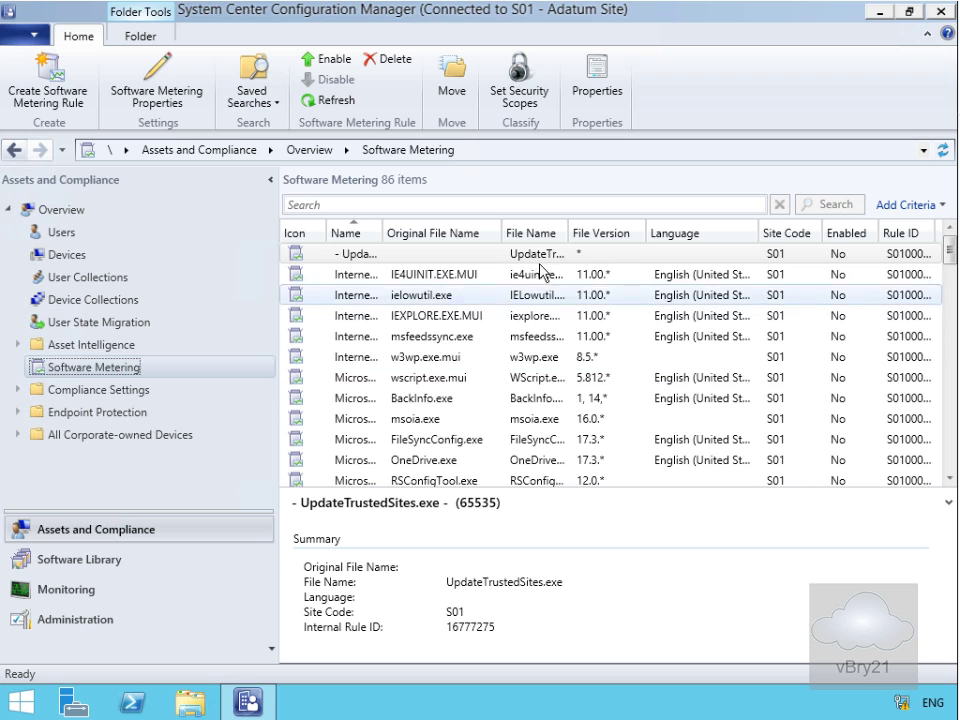
left_click_drag(949, 251, 950, 465)
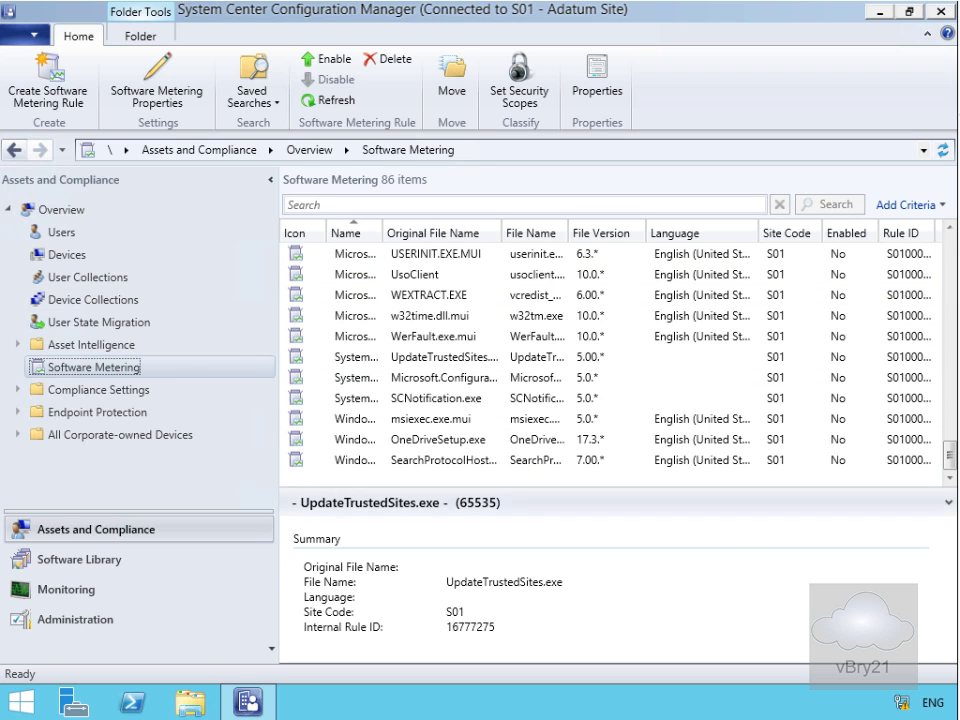
Start a new software metering rule for wordpad.exe with any version and any language.
right_click(88, 369)
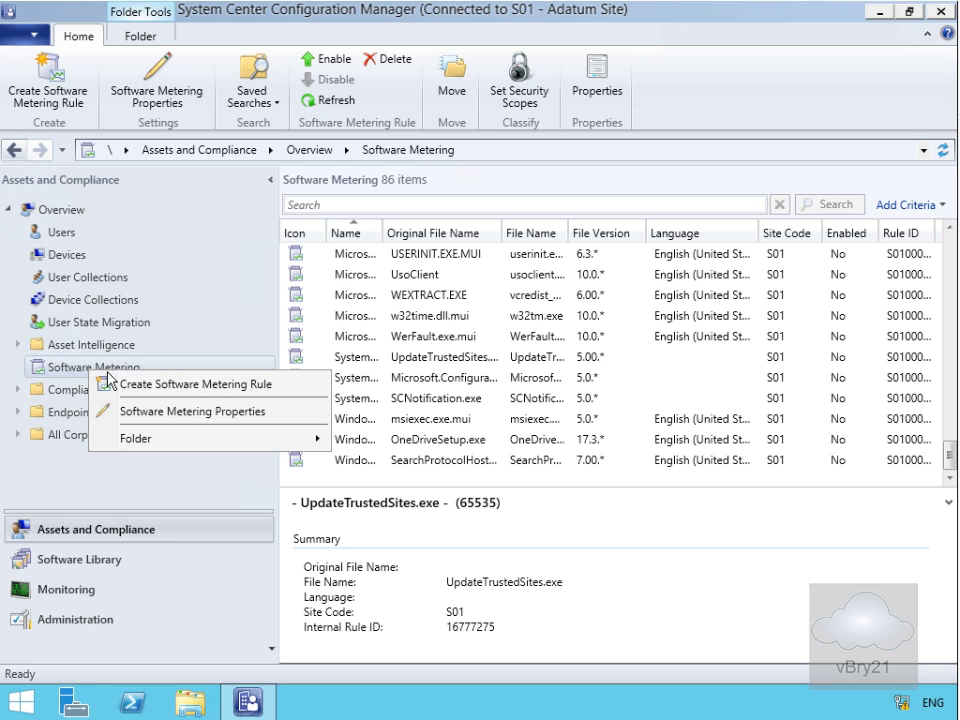
left_click(142, 388)
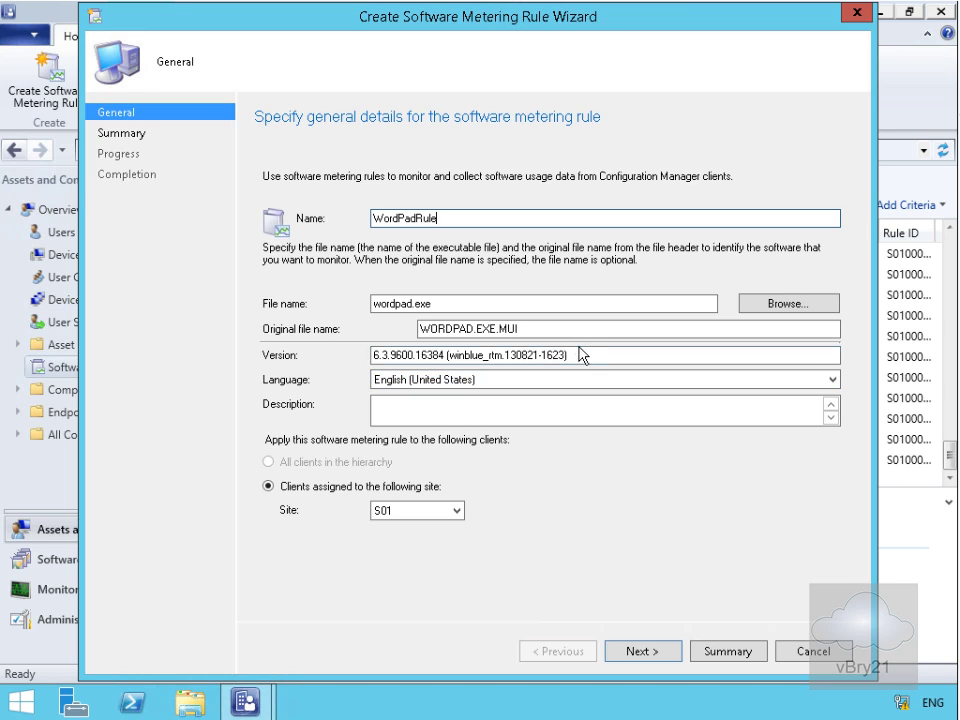
left_click_drag(579, 356, 311, 358)
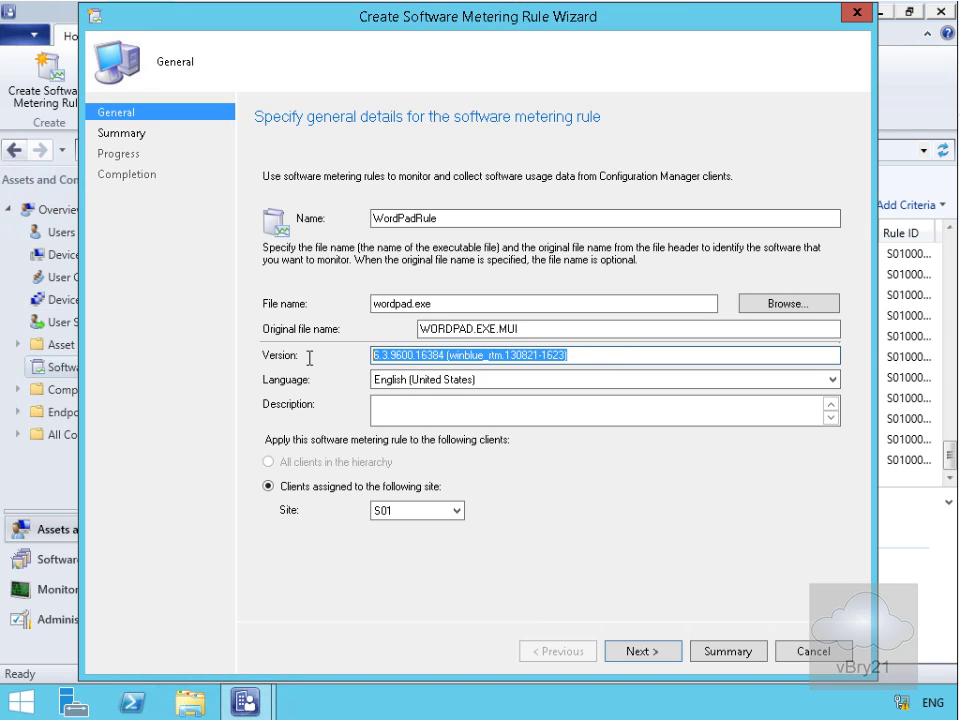
type("1")
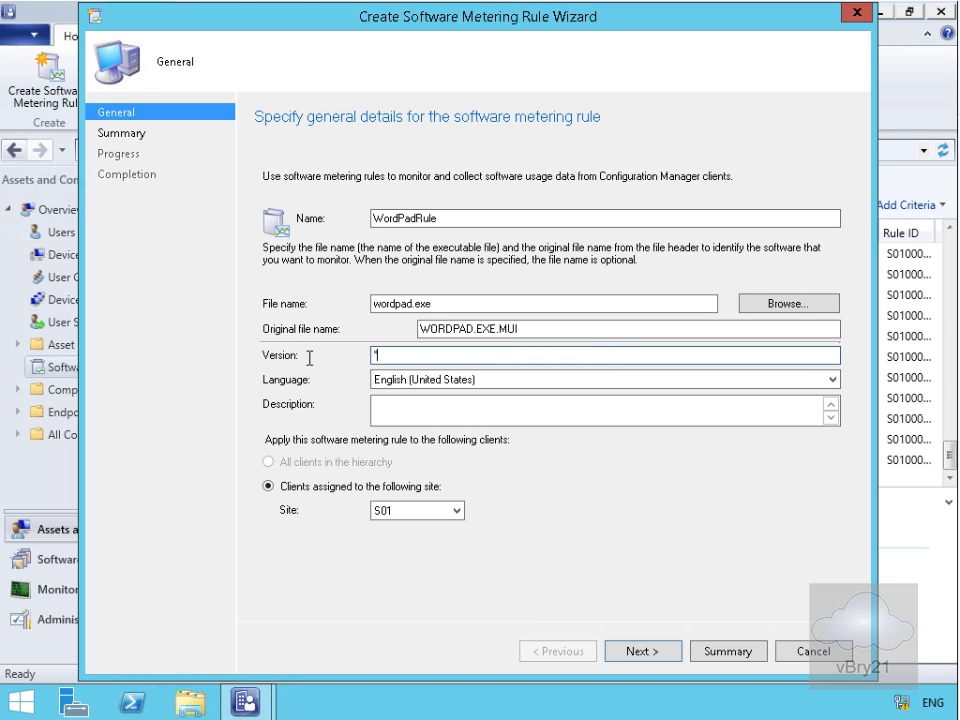
left_click(477, 381)
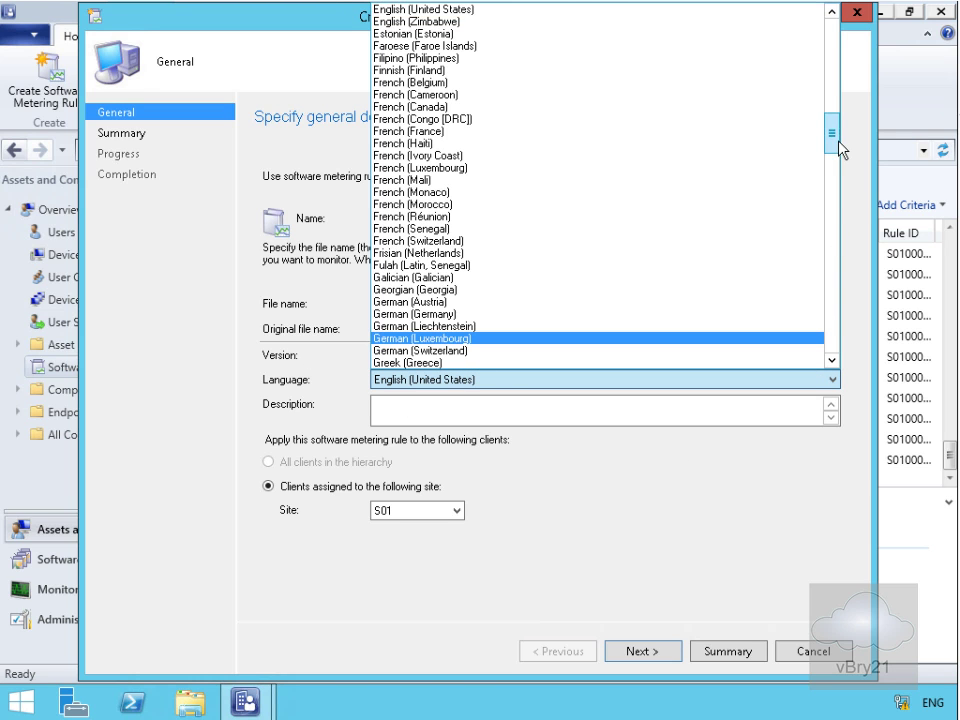
left_click_drag(838, 145, 568, 51)
left_click(495, 10)
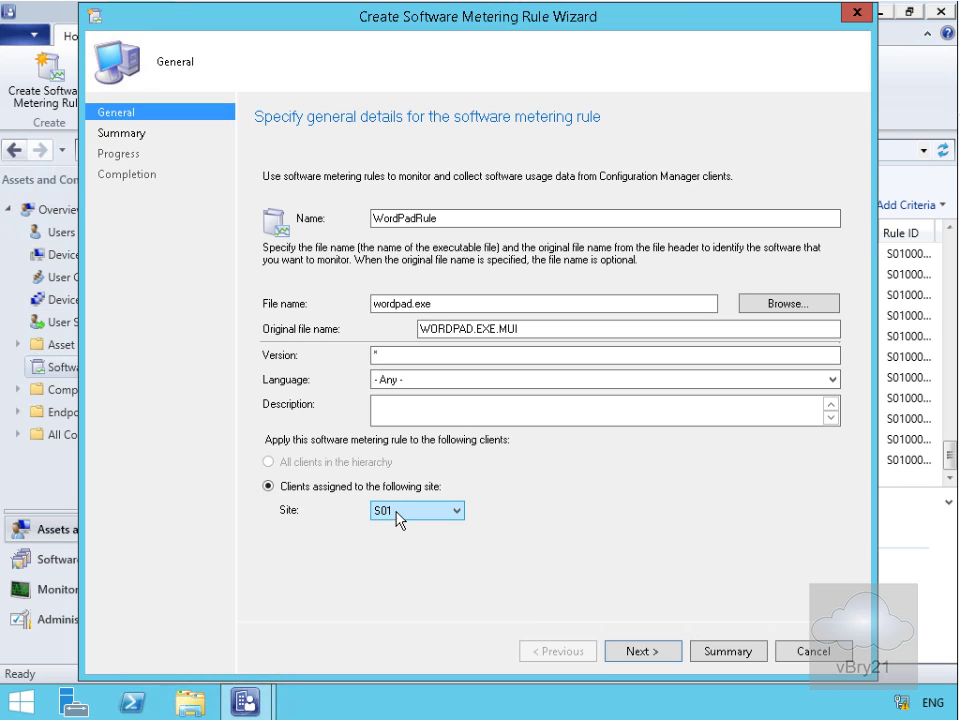
Finish the wizard to create WordPadRule on site S01.
left_click(649, 650)
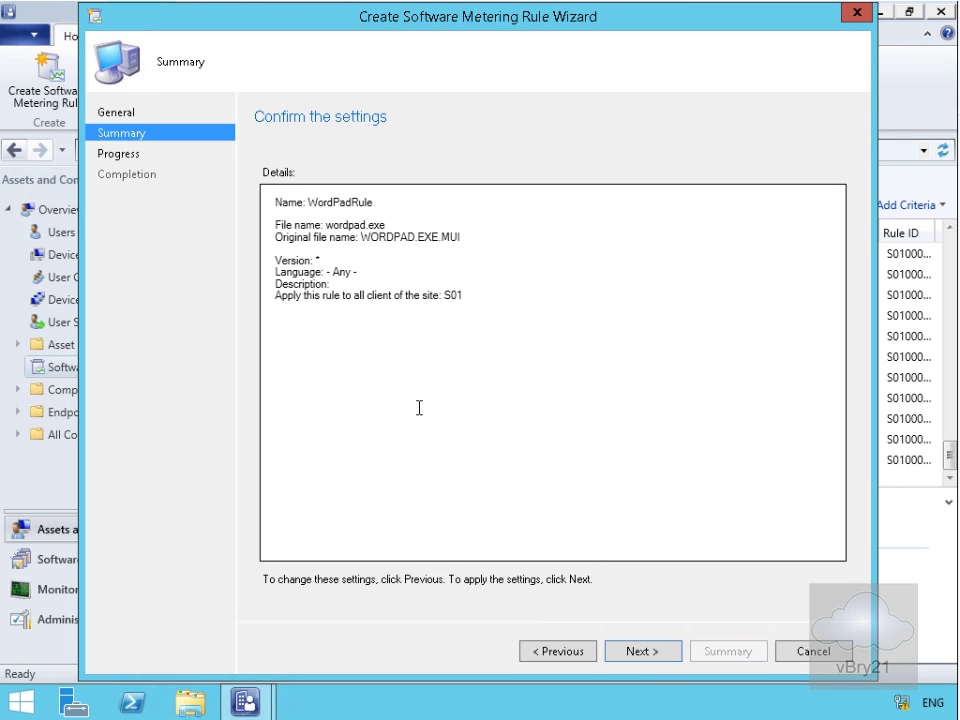
left_click(634, 651)
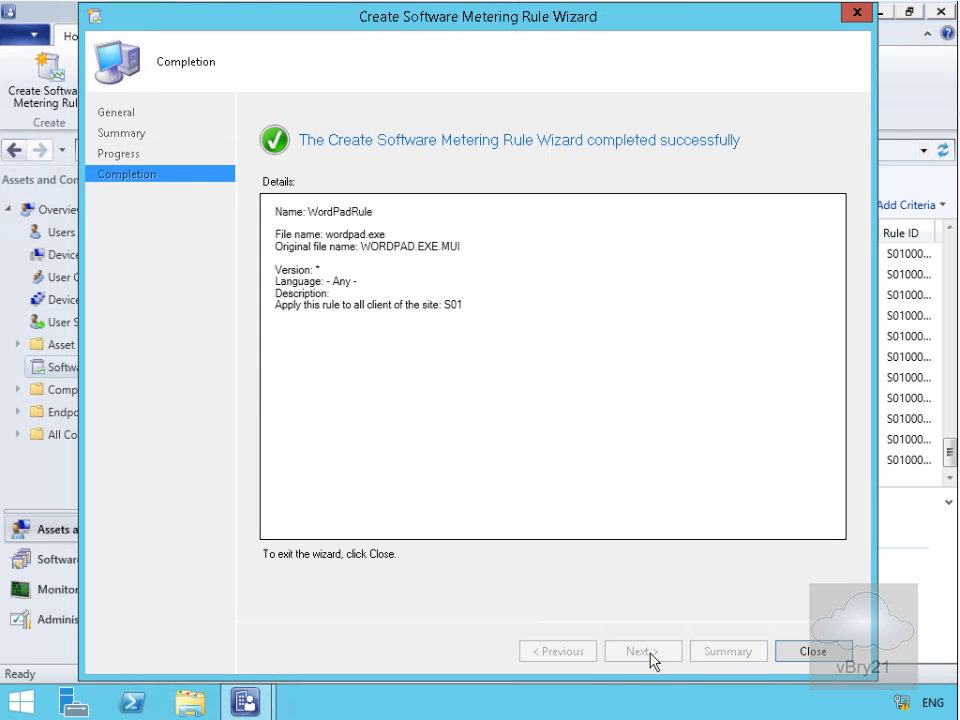
left_click(841, 655)
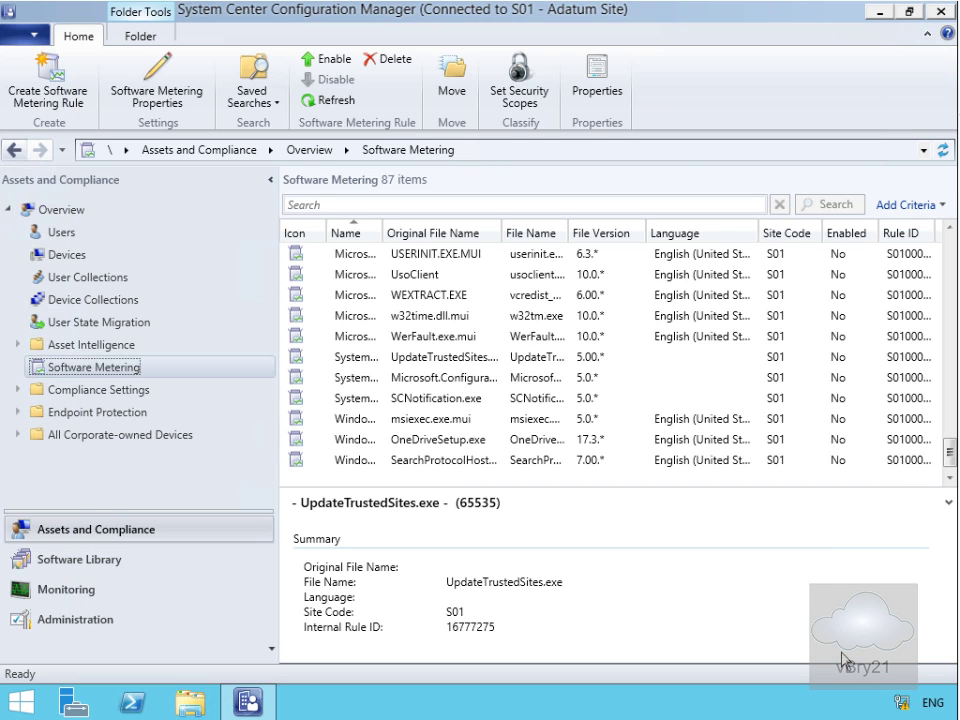
In Software Metering Properties, change the usage threshold from 10 to 5 percent and the rule limit from 100 to 30.
right_click(121, 374)
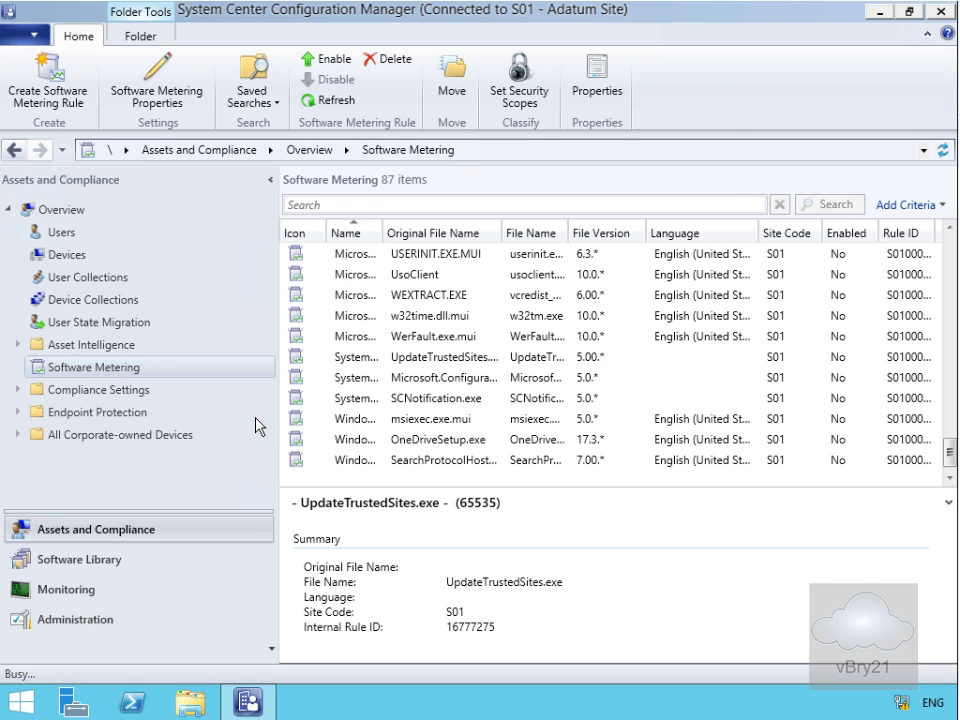
left_click(256, 414)
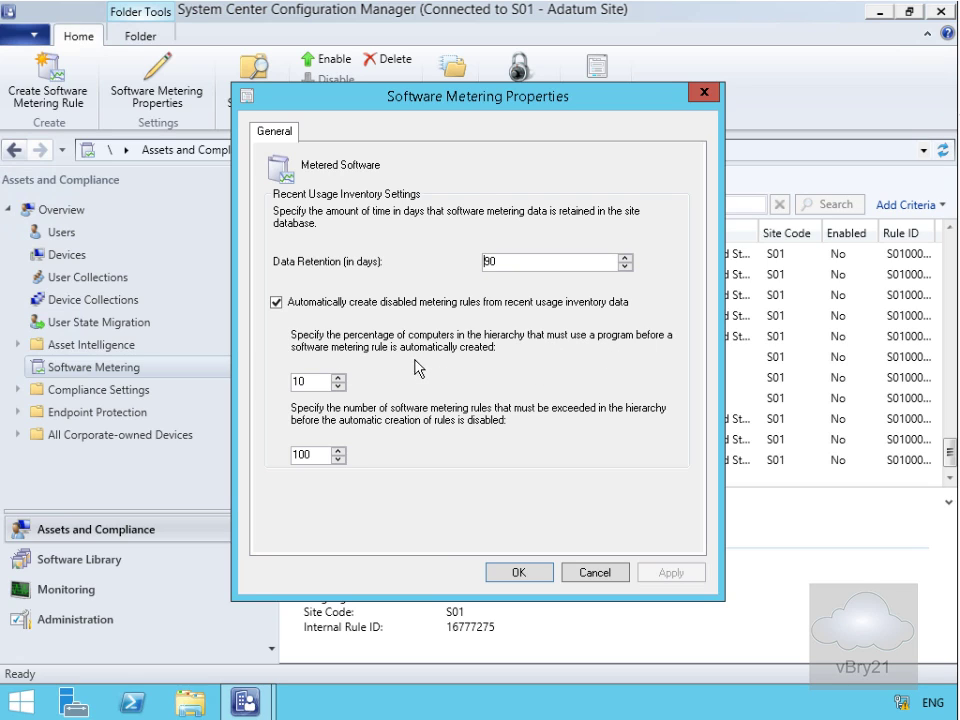
left_click_drag(311, 381, 265, 383)
type("5")
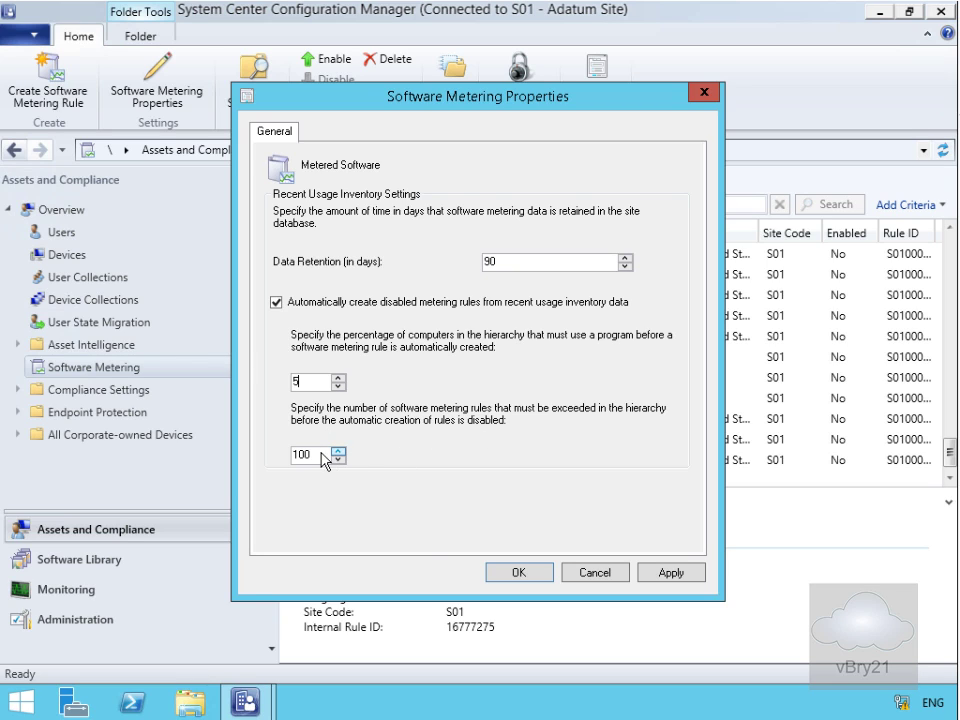
left_click_drag(321, 455, 278, 457)
type("30")
left_click(514, 574)
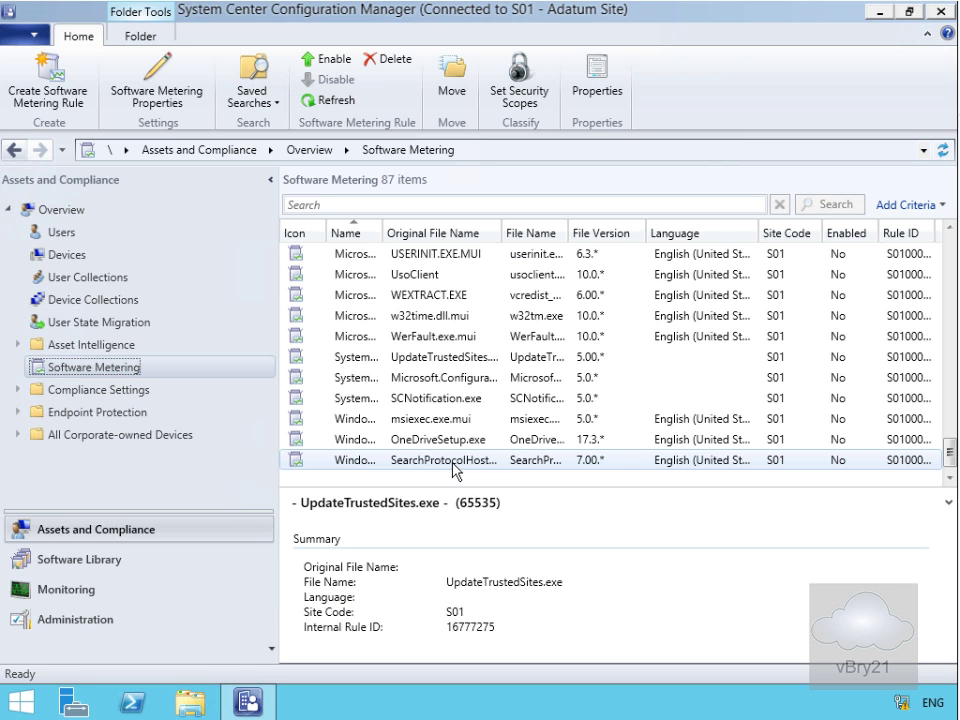
Show the 13 Software Metering reports in the Monitoring workspace.
left_click(100, 598)
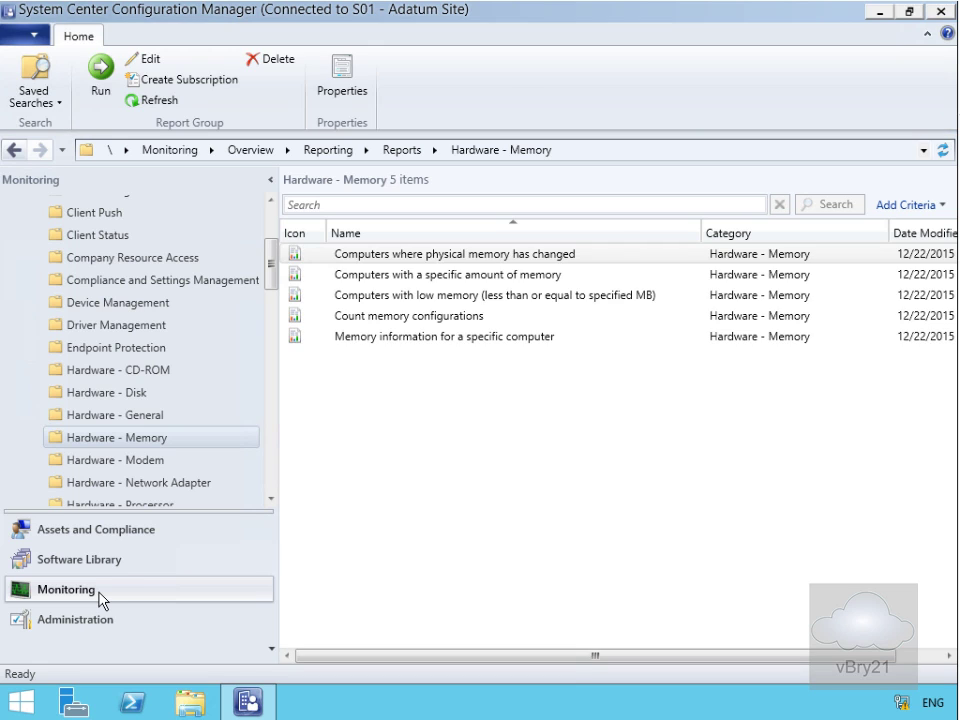
left_click_drag(270, 253, 270, 226)
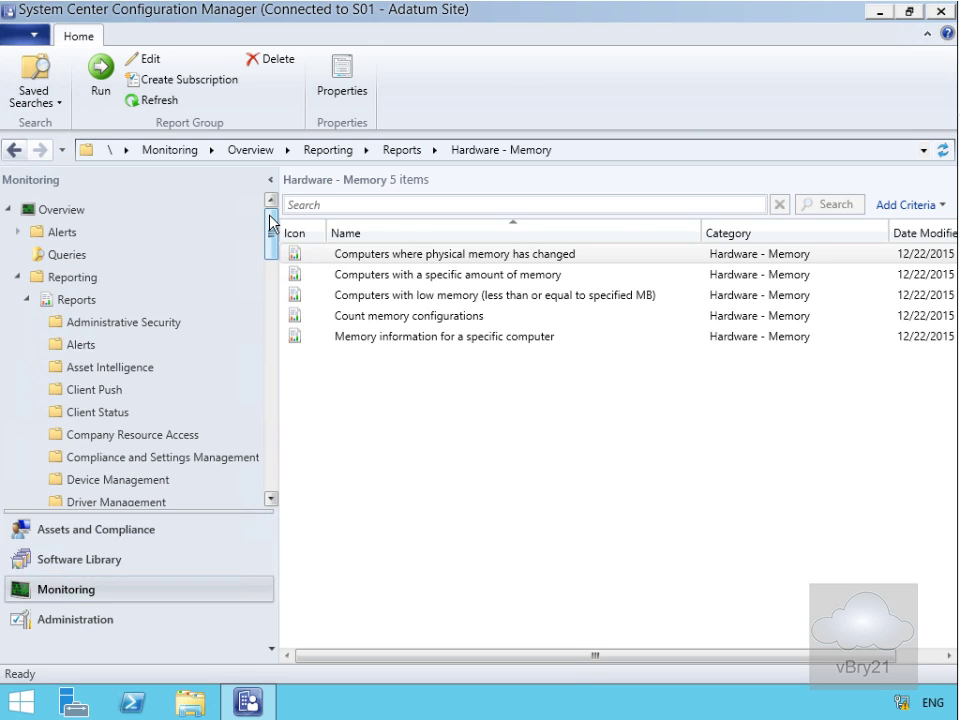
left_click_drag(268, 231, 287, 354)
left_click(147, 470)
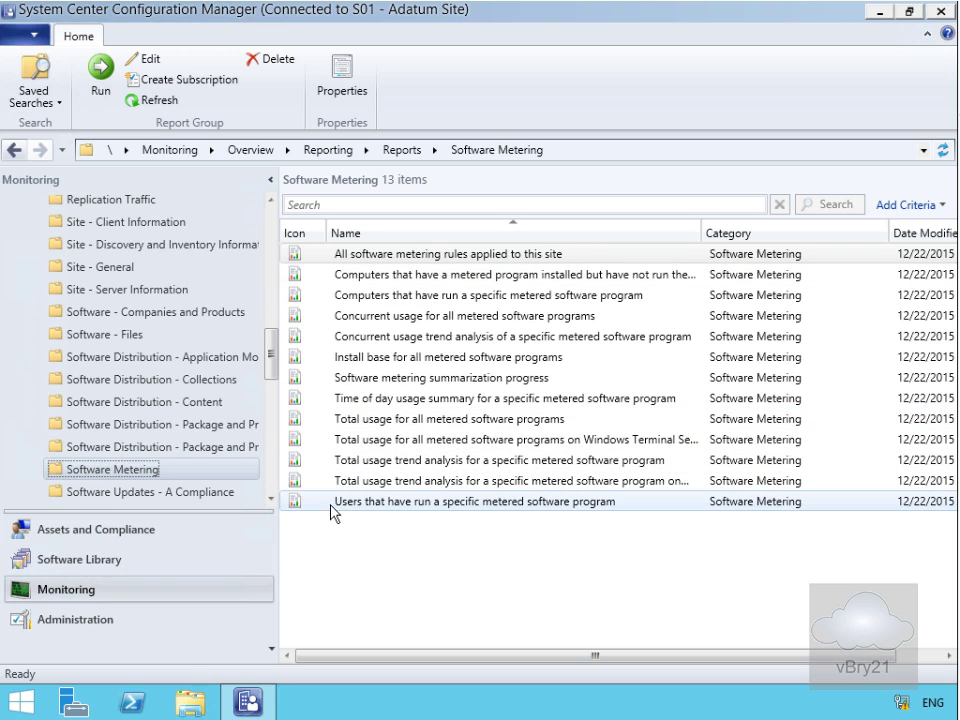
Run 'Users that have run a specific metered software program' with WordPadRule as the rule name.
right_click(421, 507)
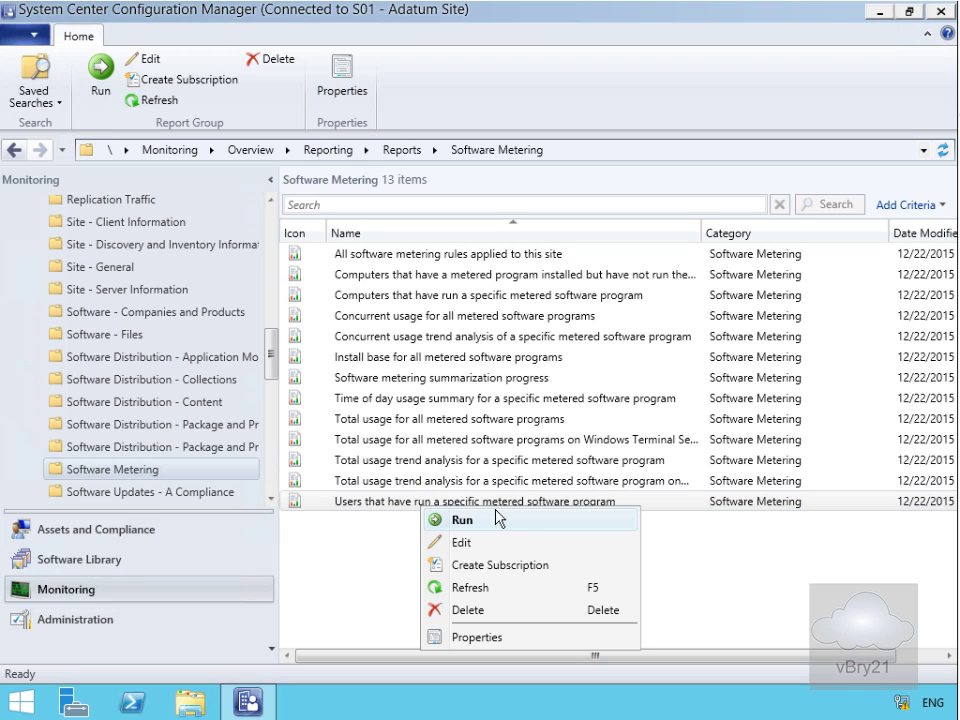
left_click(499, 518)
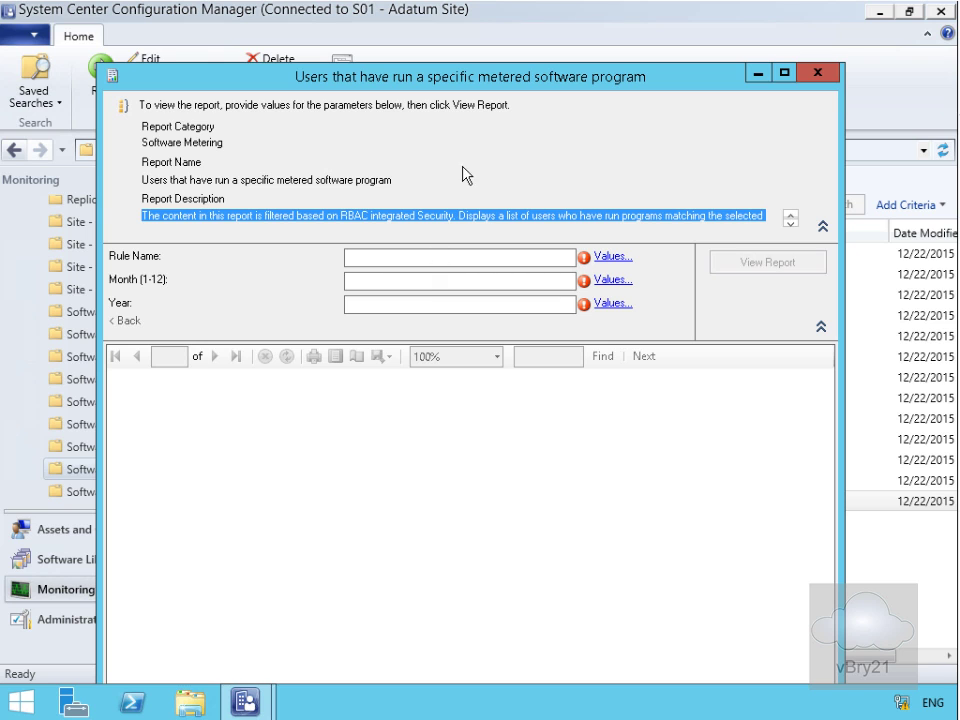
left_click(611, 259)
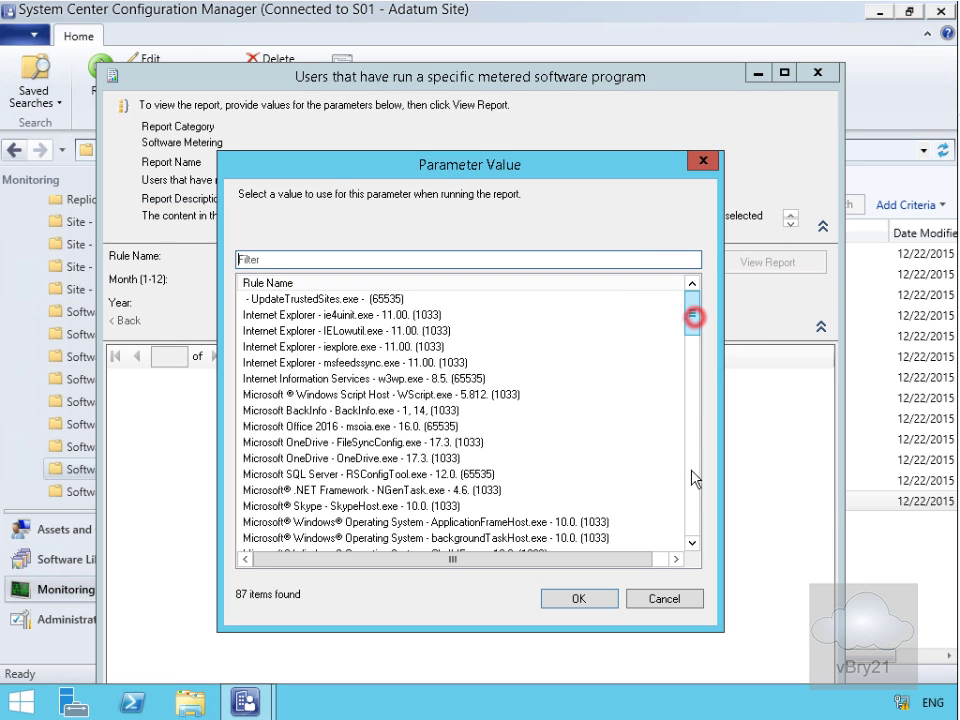
left_click_drag(697, 493, 697, 527)
left_click(290, 538)
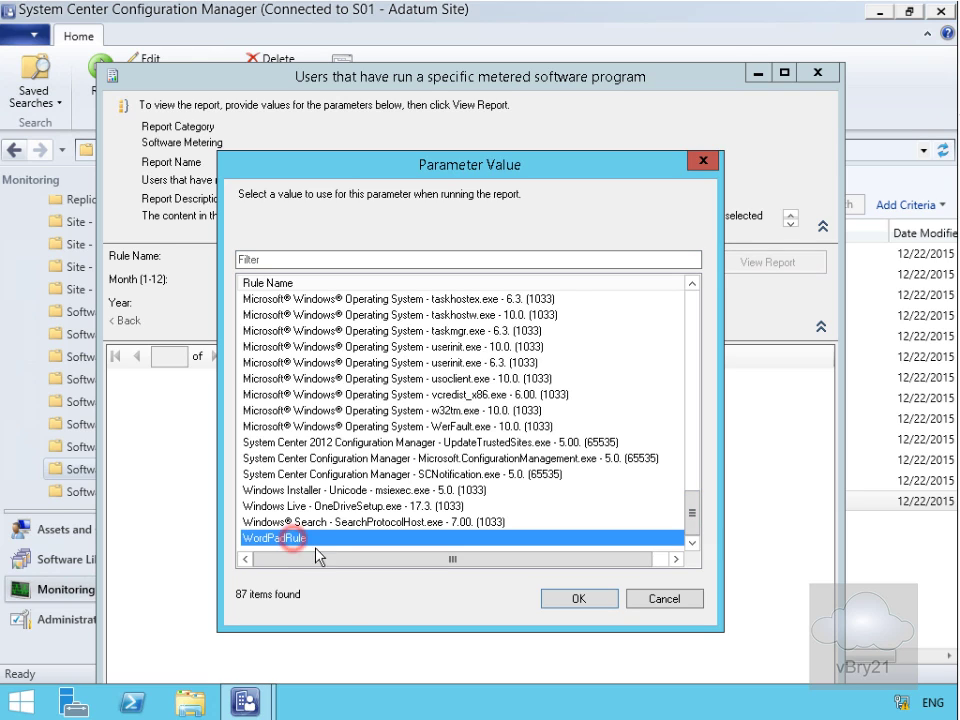
left_click(555, 602)
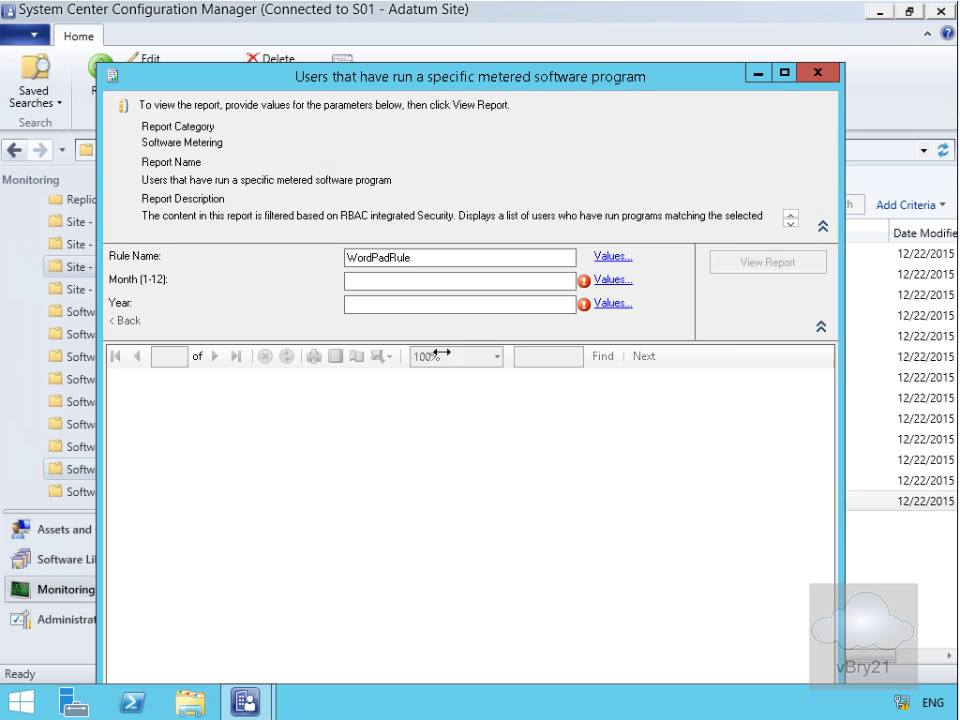
Check the Month and Year parameter value lists, which turn out empty.
left_click(605, 285)
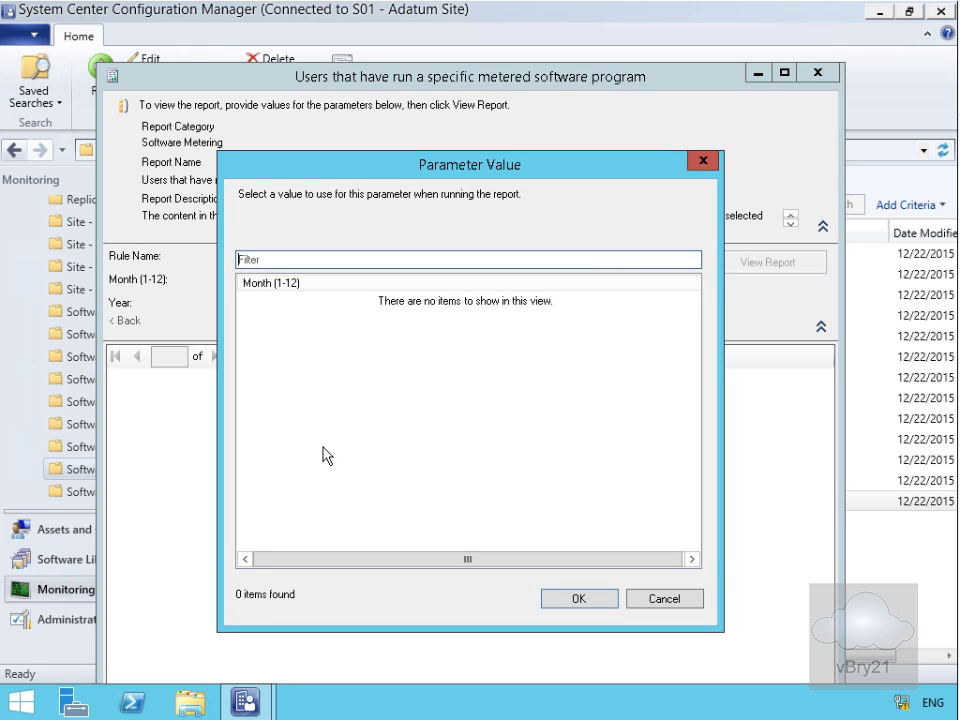
left_click(678, 599)
left_click(608, 305)
left_click(640, 599)
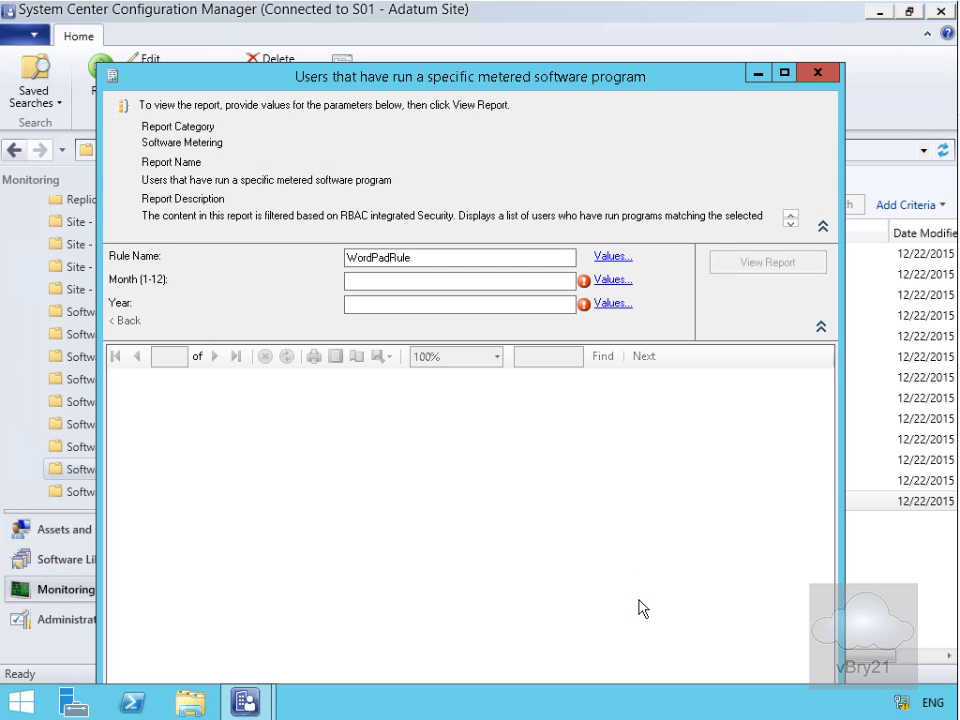